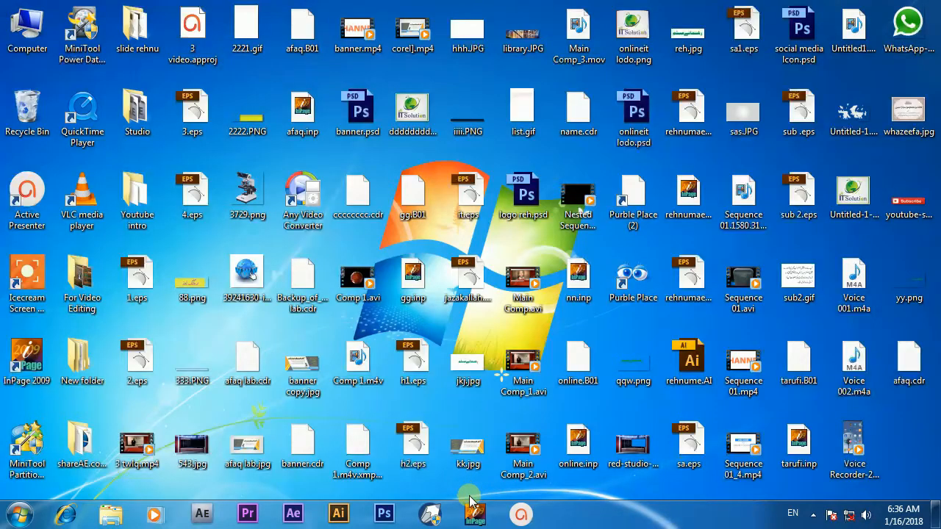
Step: Start InPage and dismiss its registry error message
click(475, 515)
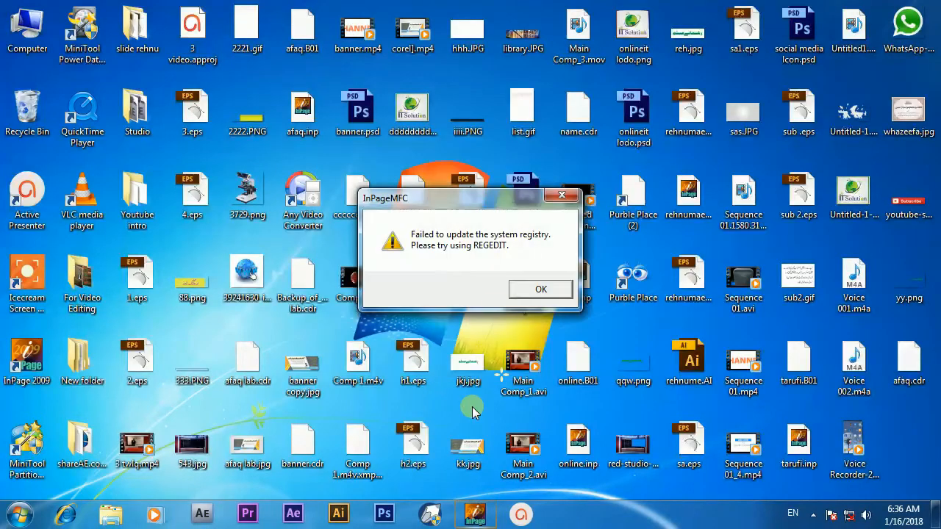
click(521, 291)
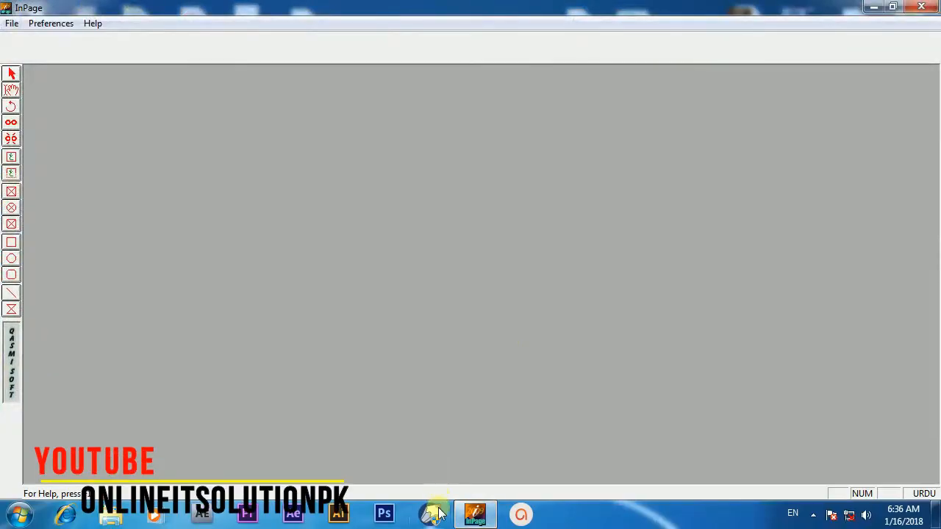
Step: Launch CorelDRAW and open the recently used afaq.cdr file
click(436, 514)
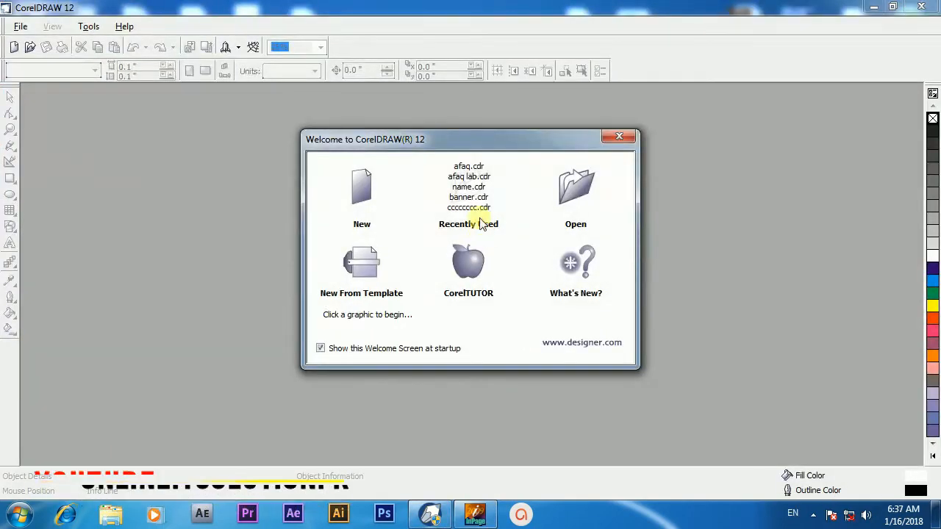
click(469, 168)
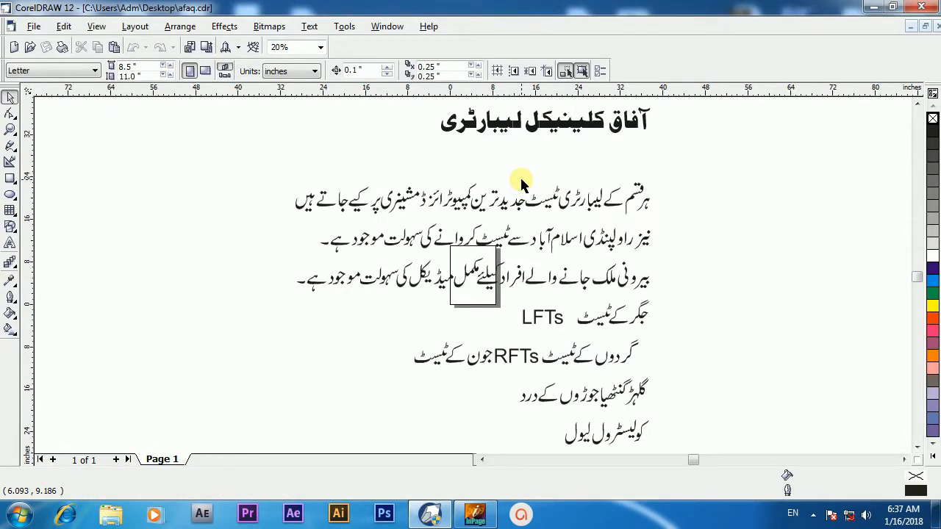
Step: Close CorelDRAW and InPage
click(922, 6)
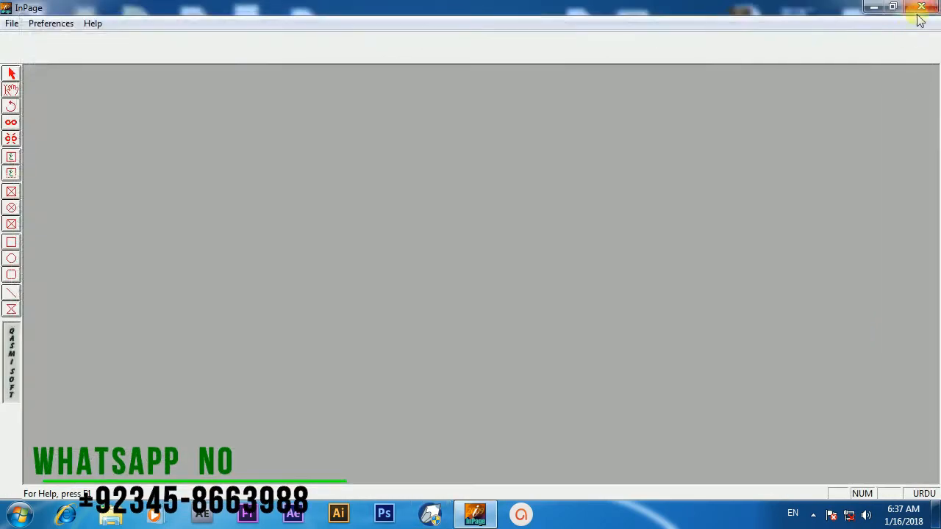
click(920, 9)
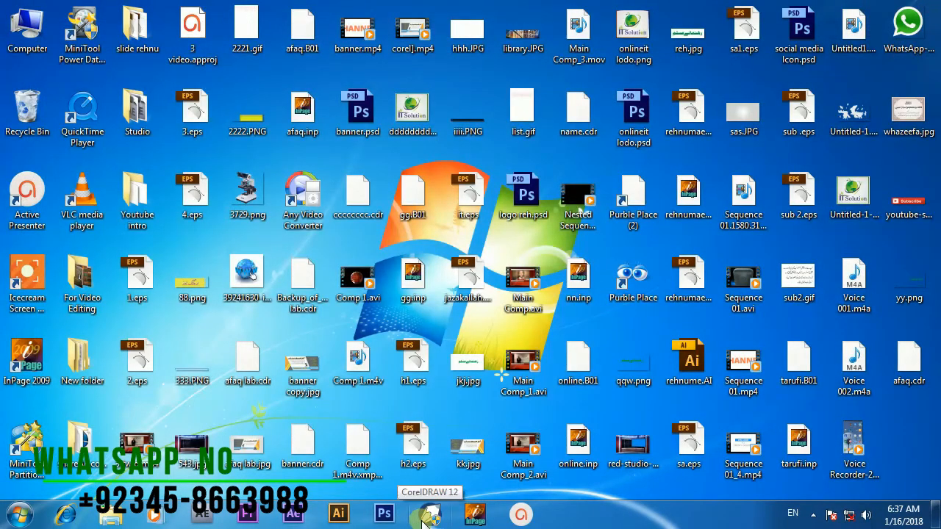
Step: Reopen afaq.cdr in CorelDRAW without InPage running, accept the font substitutions and zoom to all objects
click(424, 518)
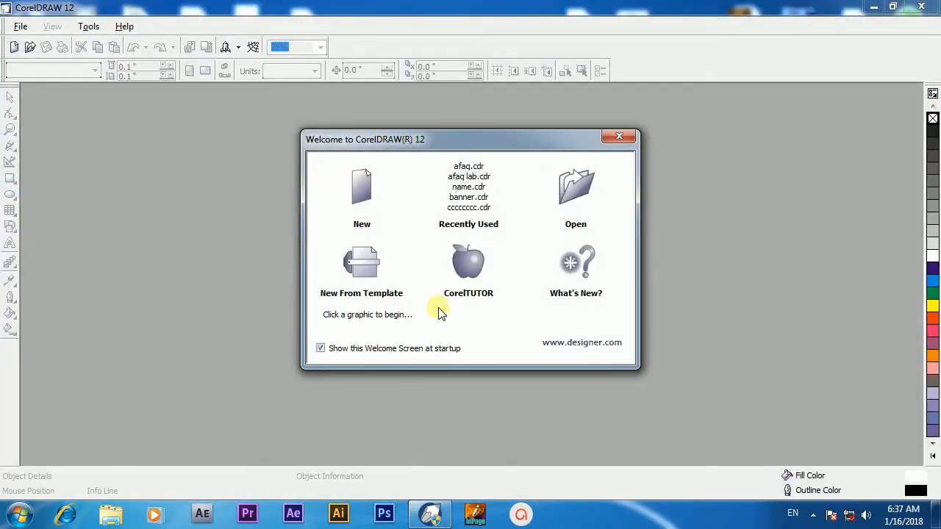
click(456, 167)
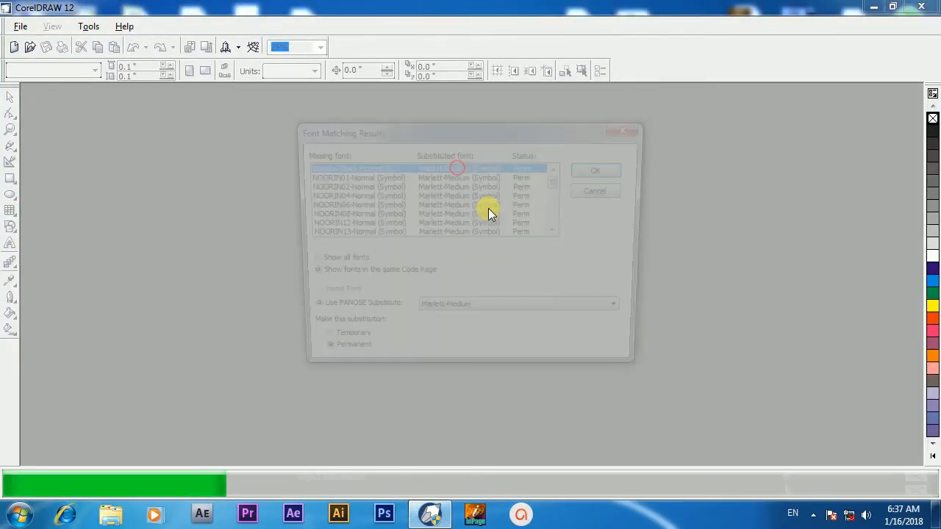
drag(452, 129, 480, 126)
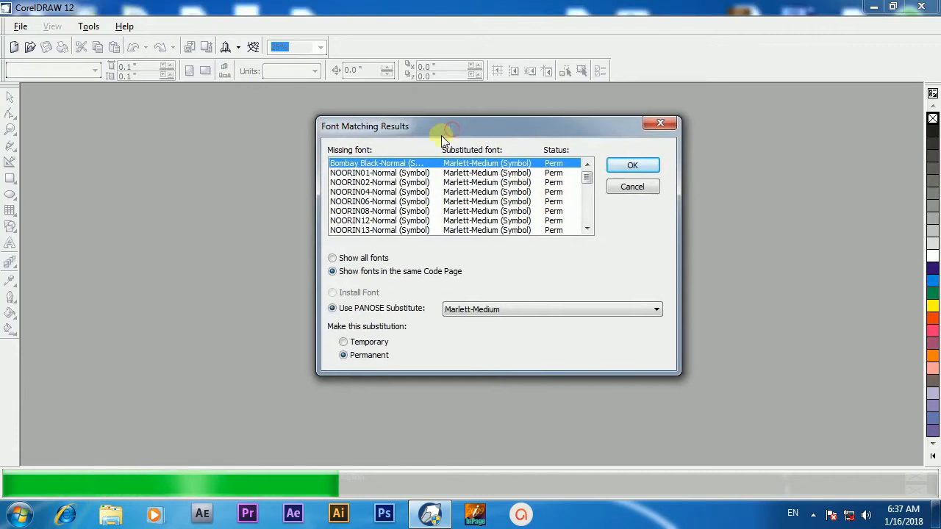
scroll(384, 195, down, 6)
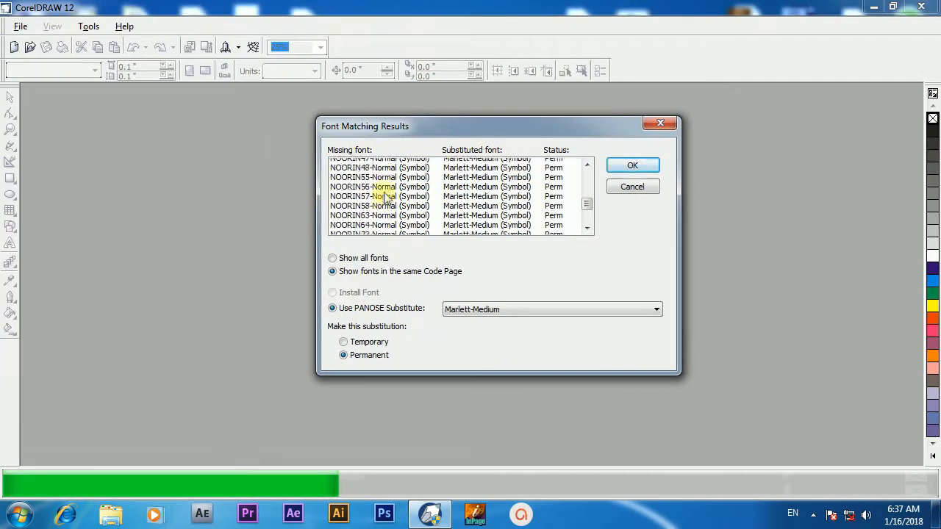
scroll(383, 195, down, 3)
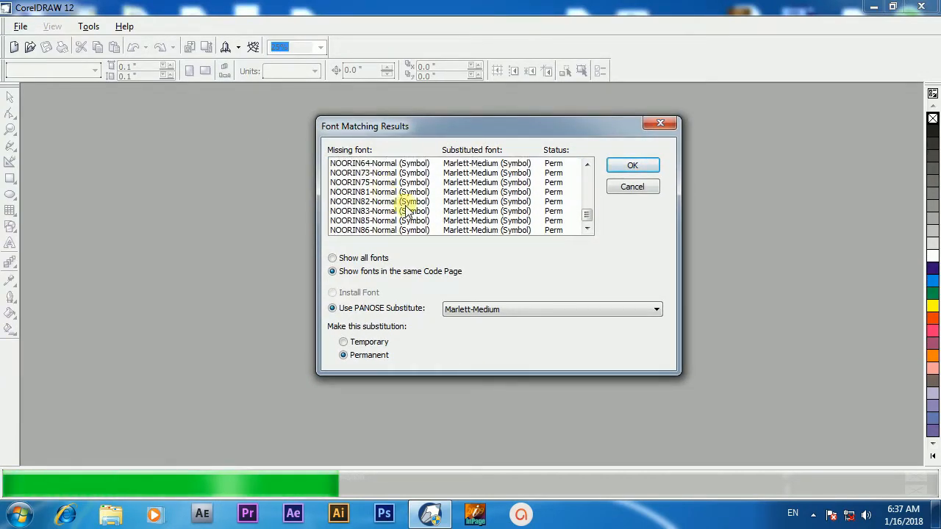
click(624, 167)
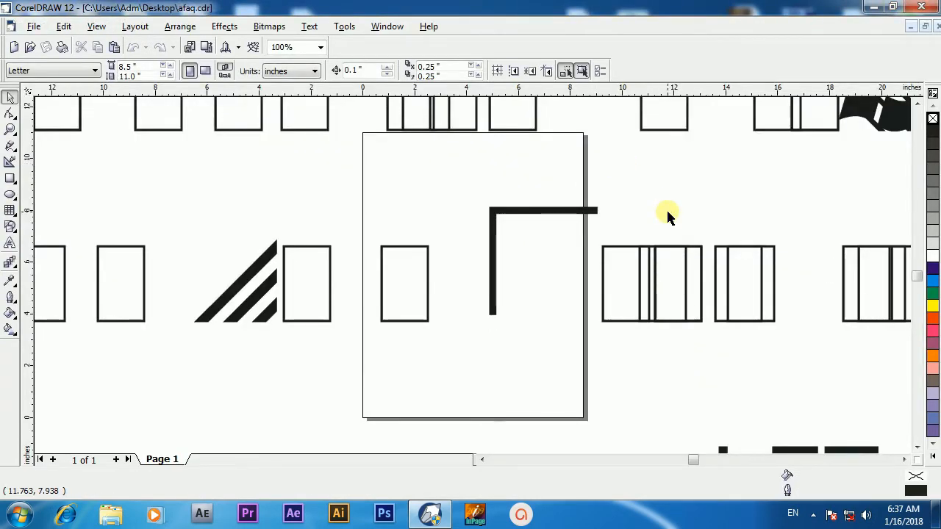
key(F4)
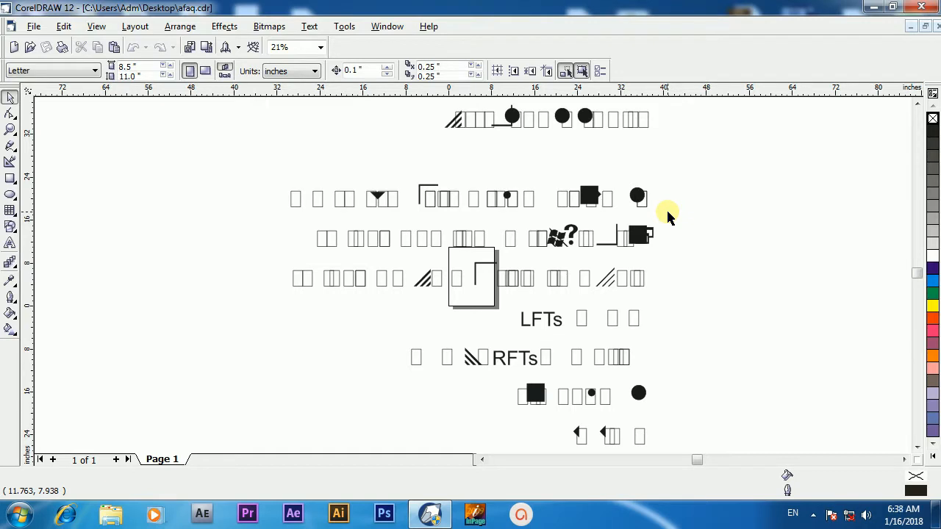
Step: Start InPage again from the desktop and dismiss its registry error message
key(super+d)
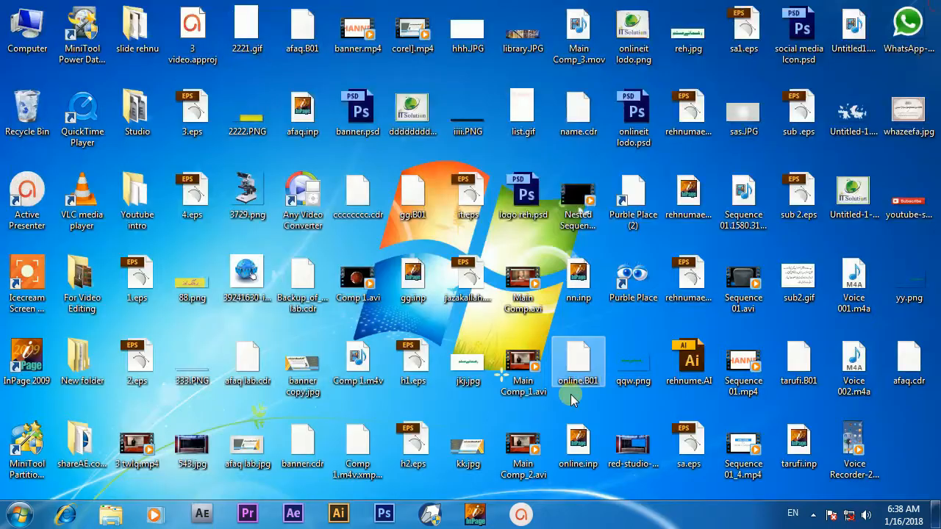
click(477, 514)
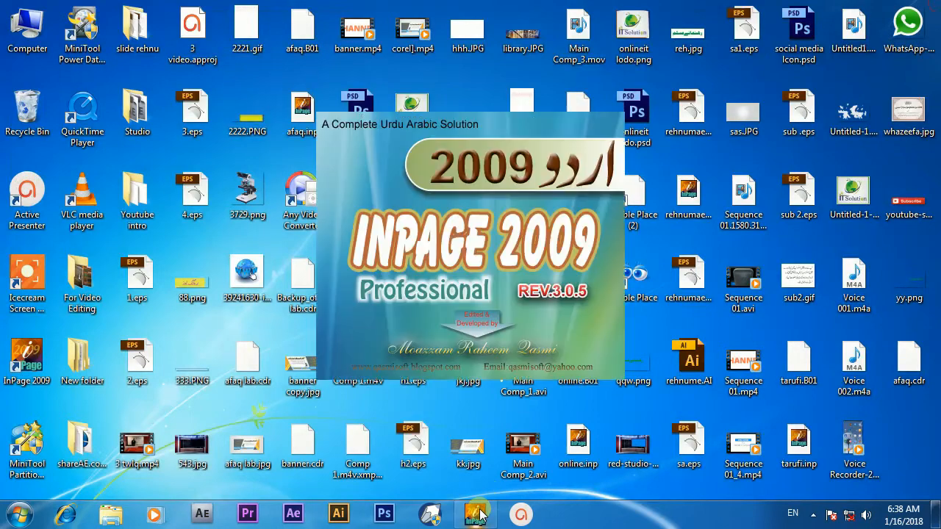
click(528, 290)
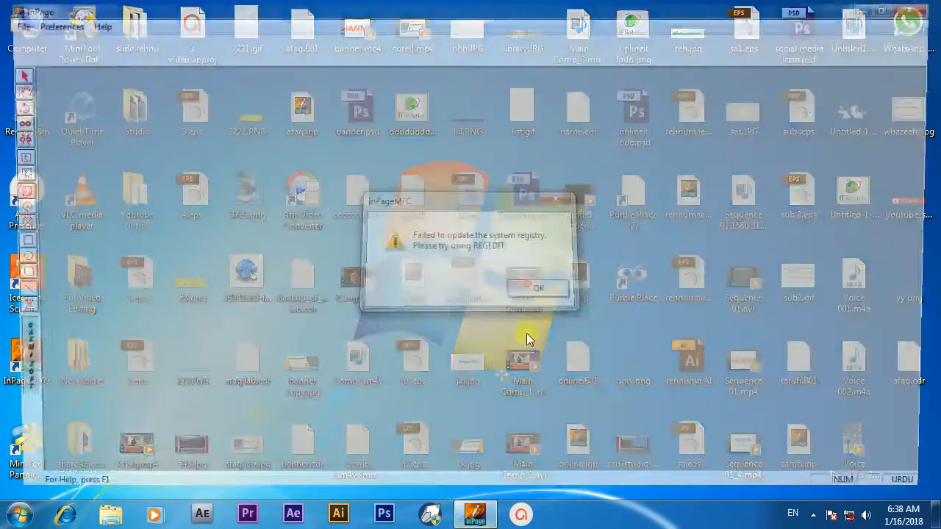
Step: Open afaq.cdr from the CorelDRAW welcome screen
click(433, 514)
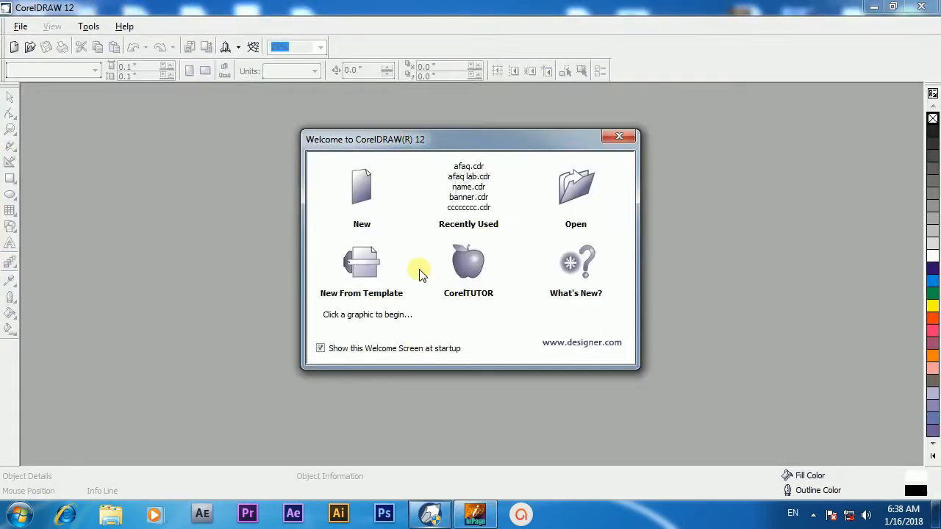
click(464, 167)
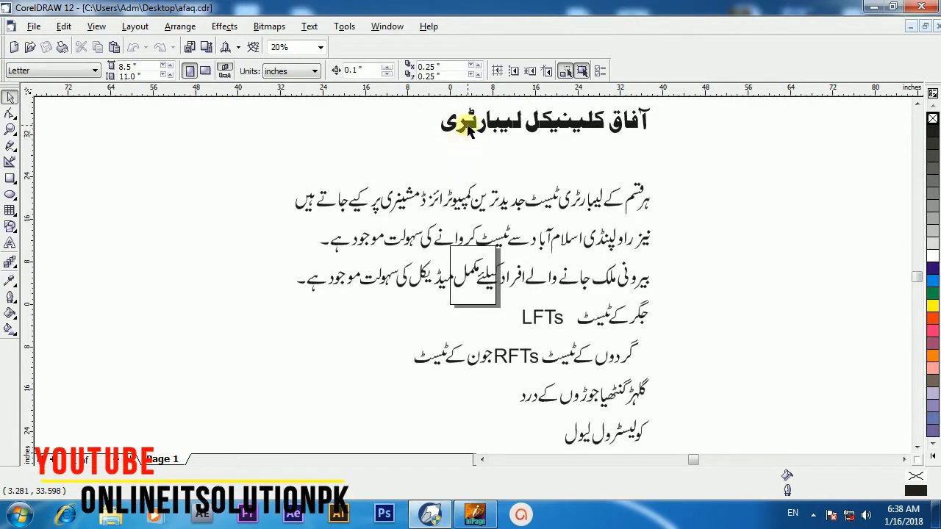
Step: Ungroup all objects in the afaq.cdr document
click(468, 126)
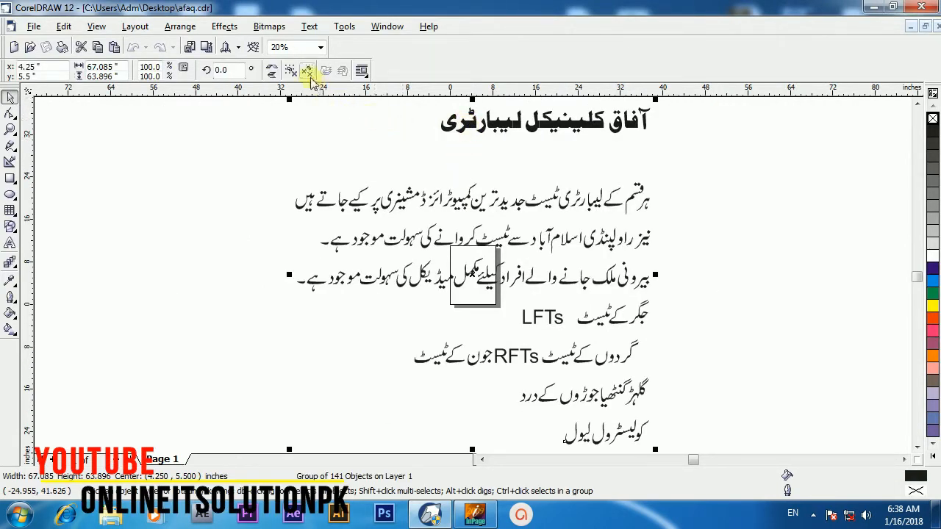
click(308, 72)
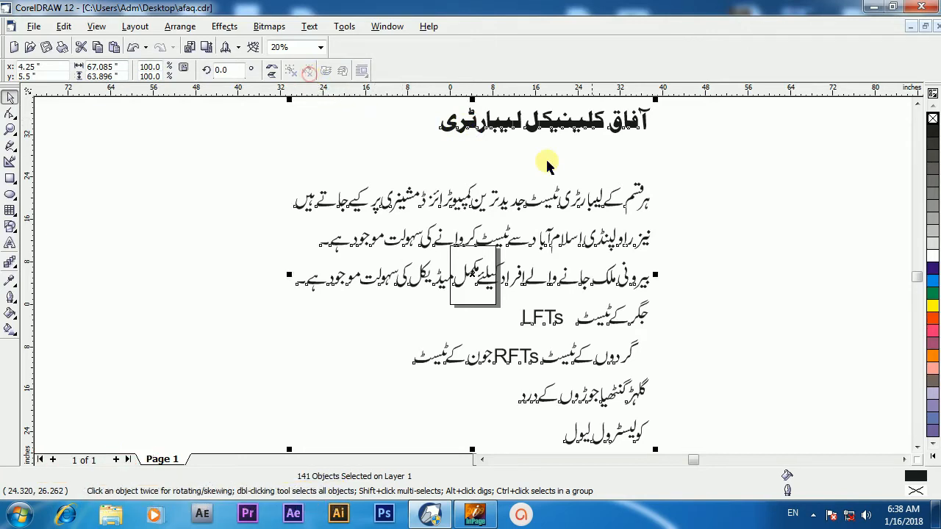
click(658, 165)
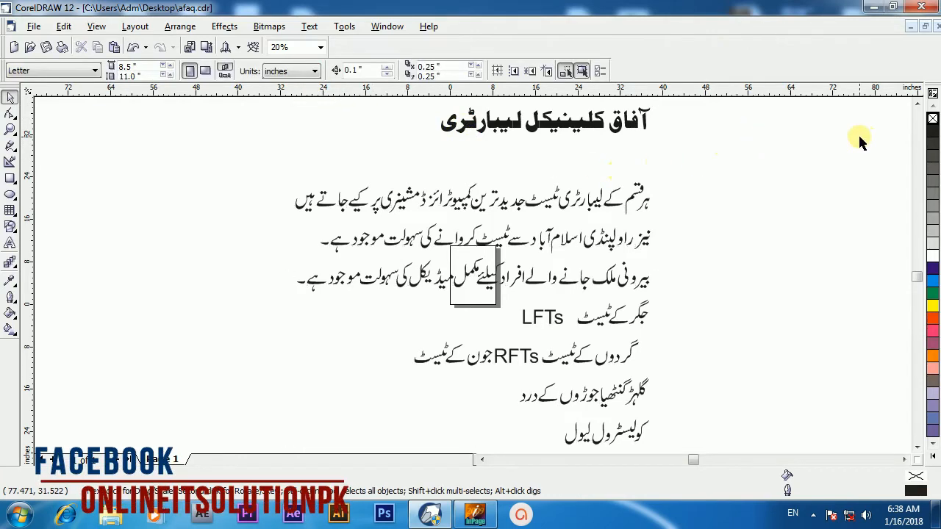
Step: Select the heading text, convert it to curves and combine it into a single curve
click(917, 104)
click(918, 105)
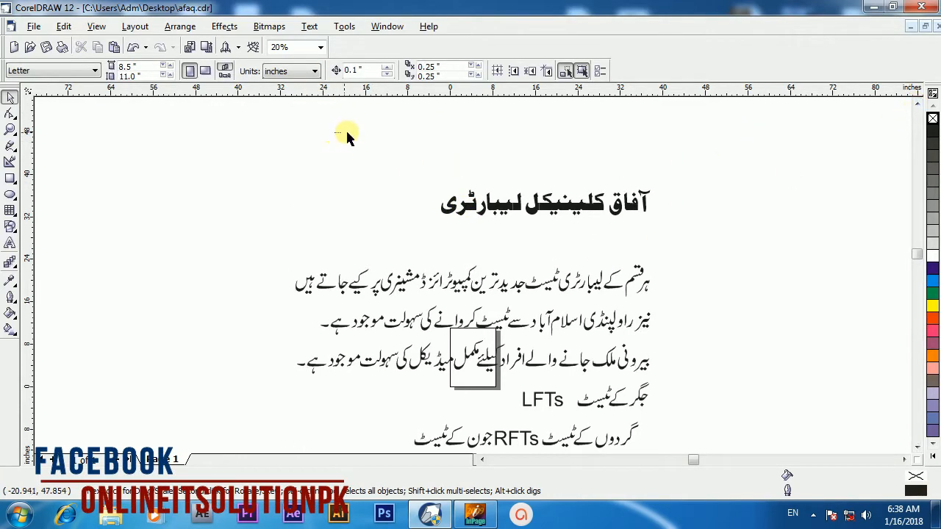
drag(336, 134, 683, 237)
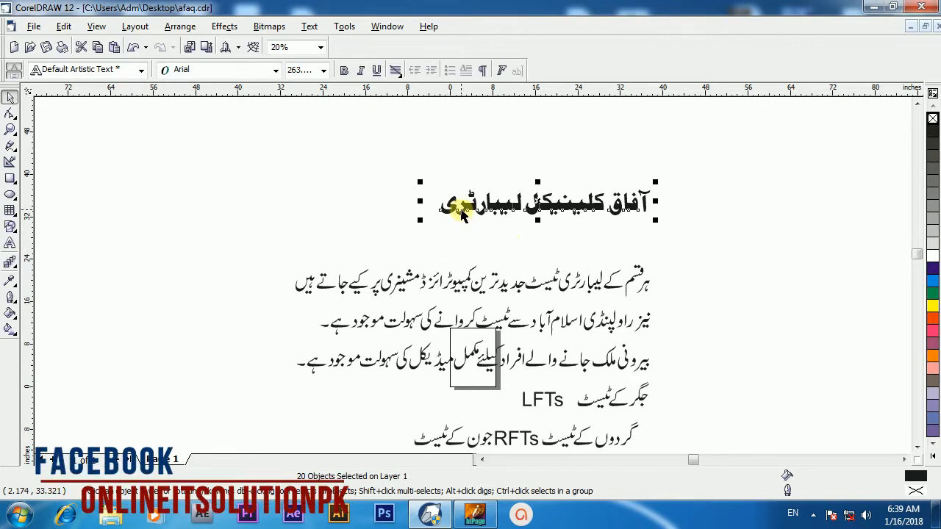
click(180, 27)
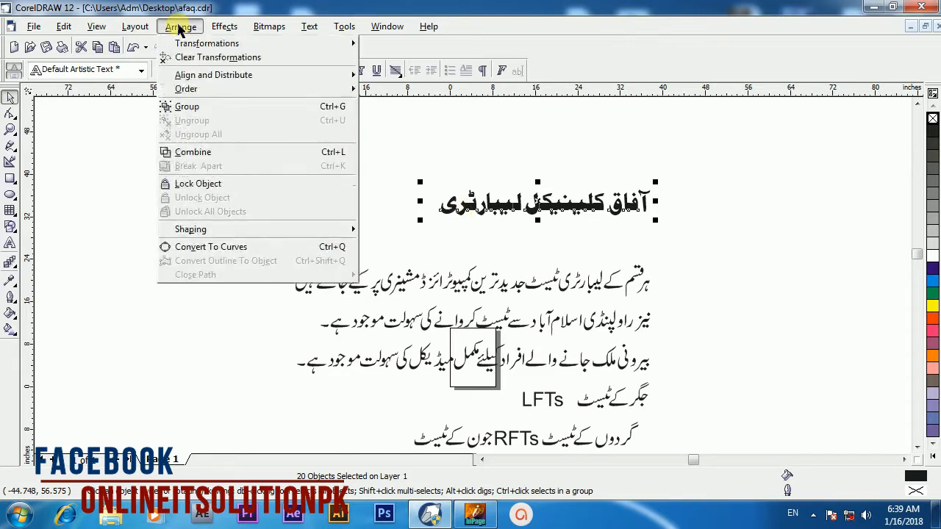
click(221, 247)
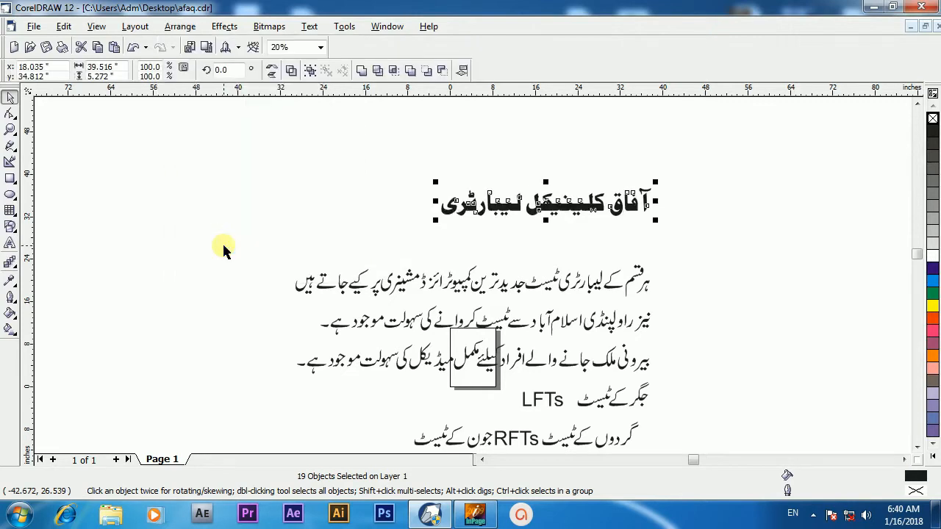
click(361, 71)
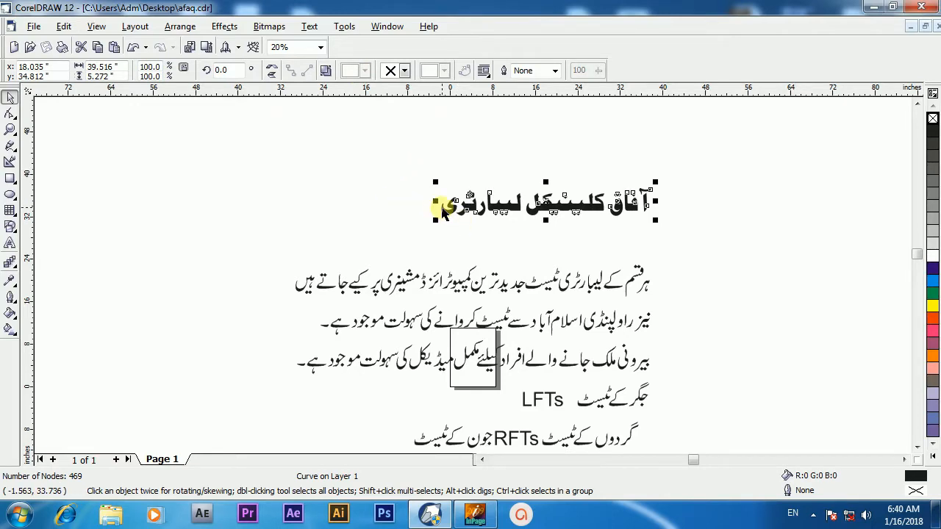
Step: Close CorelDRAW and InPage once more
click(930, 6)
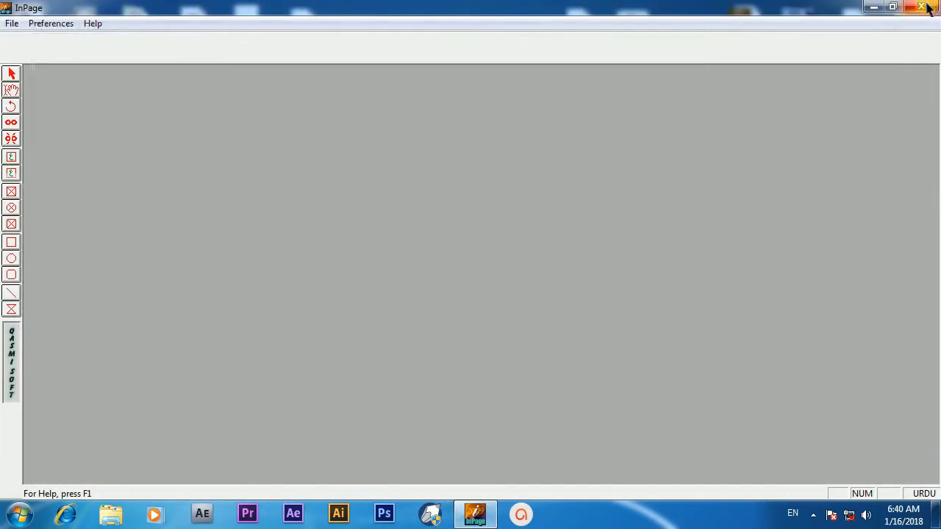
click(922, 5)
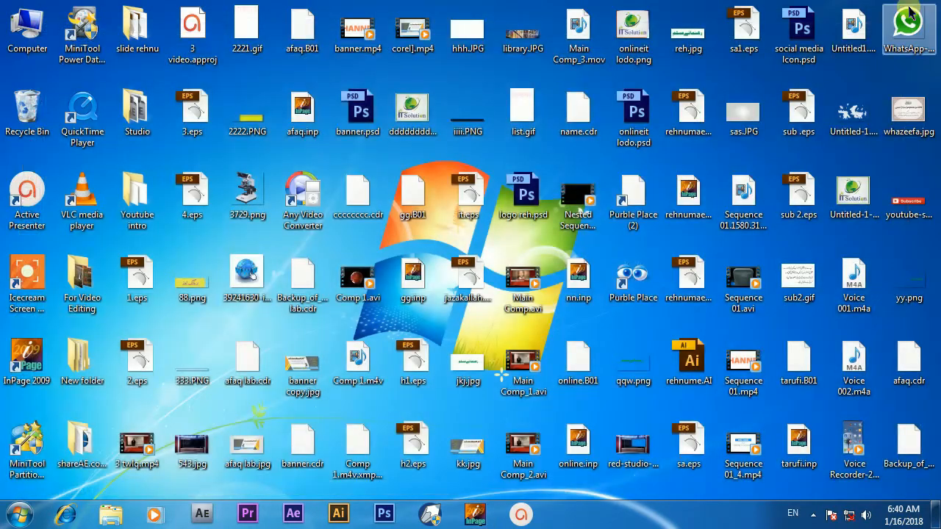
Step: Reopen afaq.cdr without InPage, accept the font matching results and zoom to show all objects
click(430, 517)
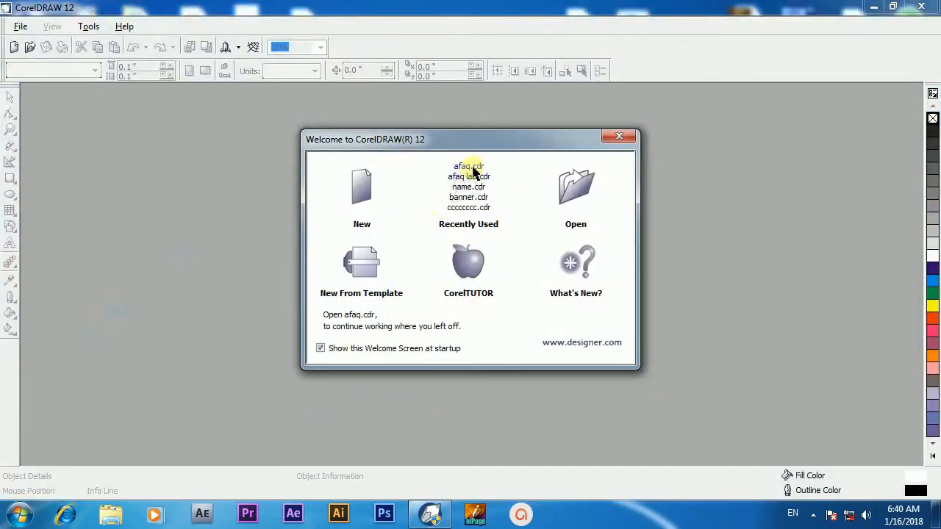
click(470, 167)
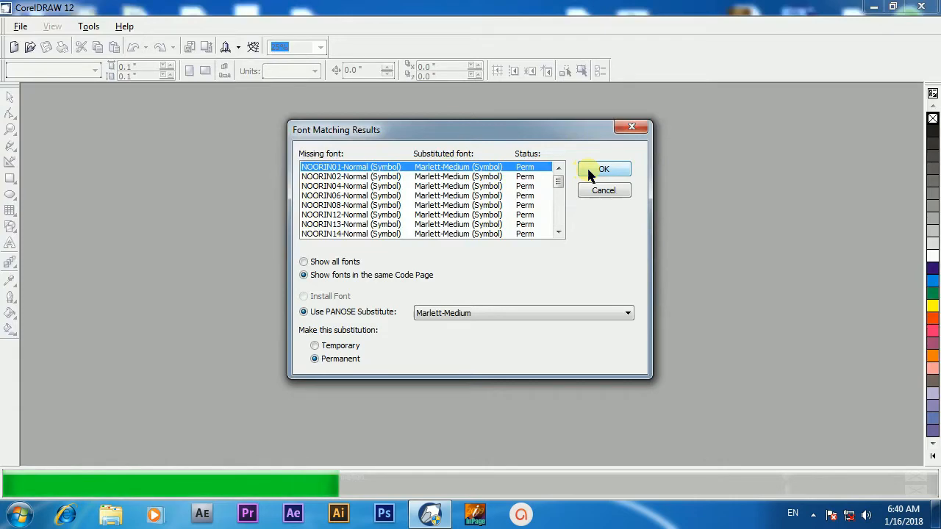
click(589, 171)
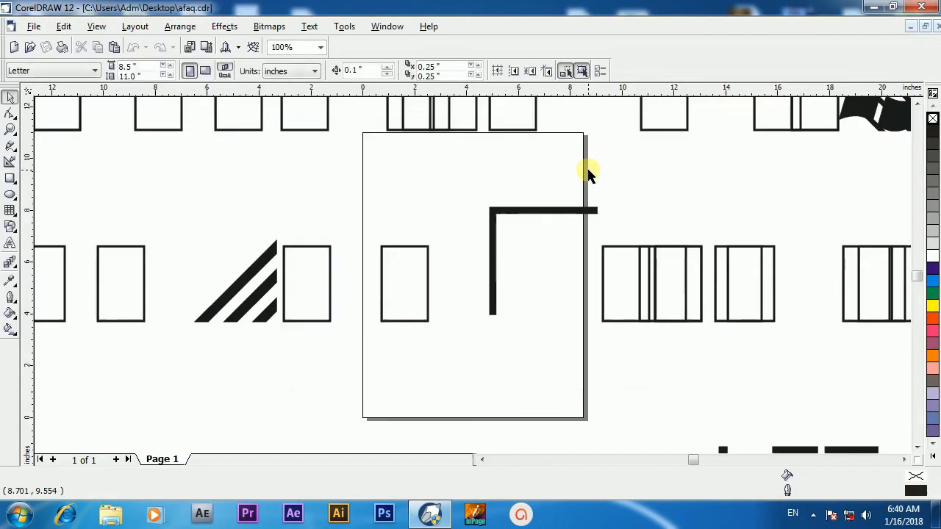
key(F4)
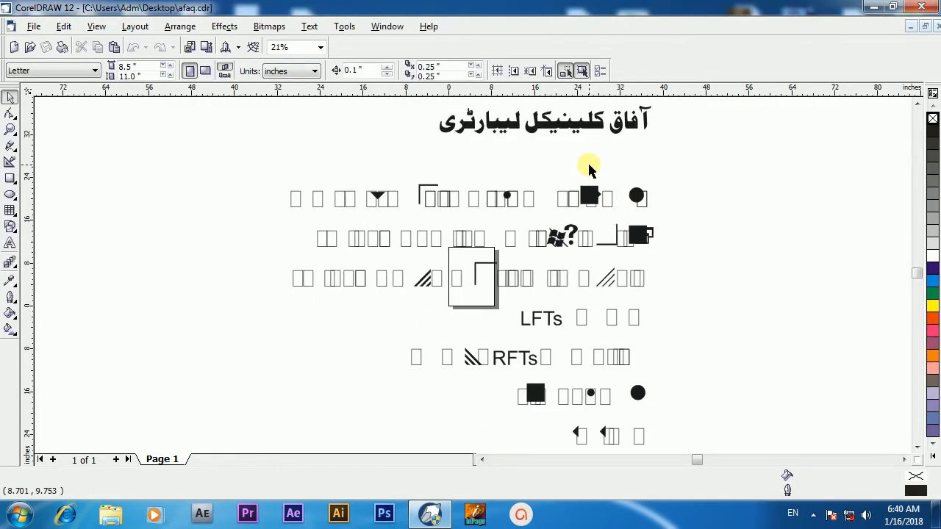
Step: Select the heading curve and scale it up to about 68 inches wide
click(606, 122)
click(694, 178)
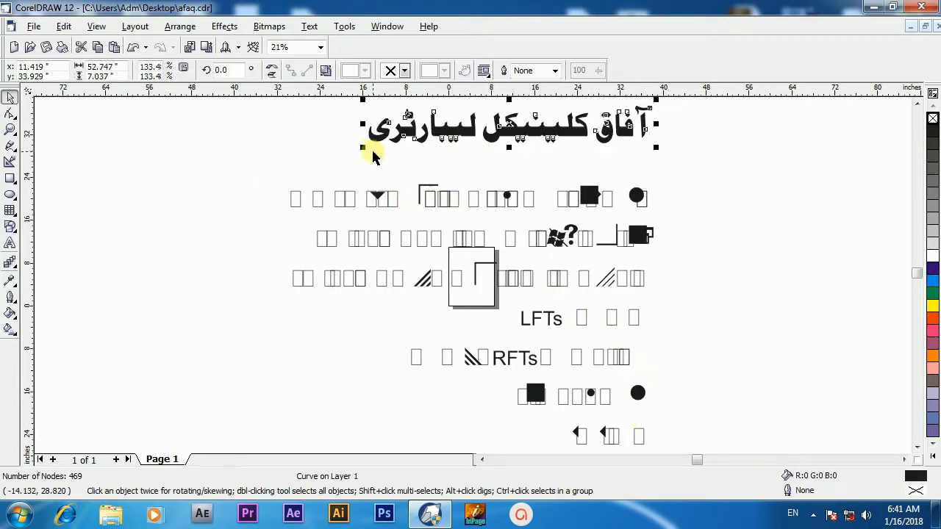
mouse_move(364, 150)
mouse_down()
mouse_move(280, 160)
mouse_move(582, 364)
mouse_move(691, 451)
mouse_move(683, 426)
mouse_up()
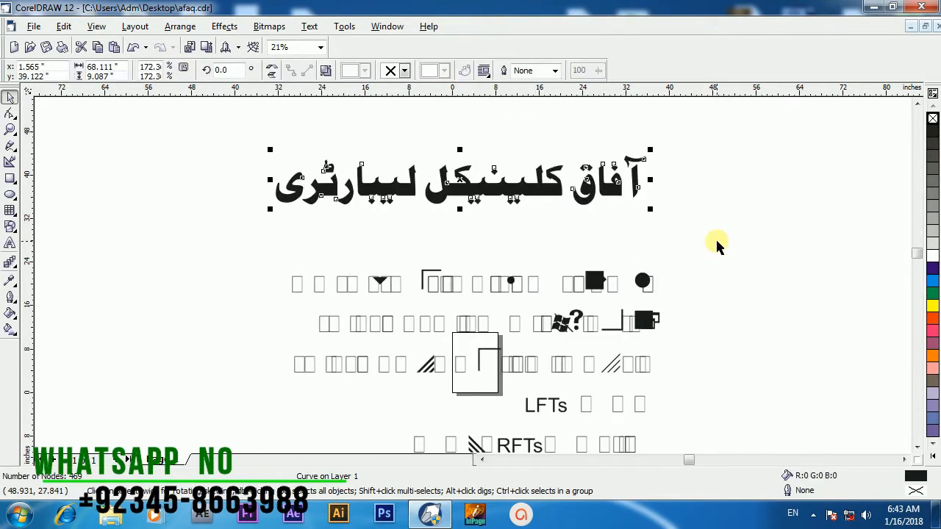
scroll(717, 244, down, 2)
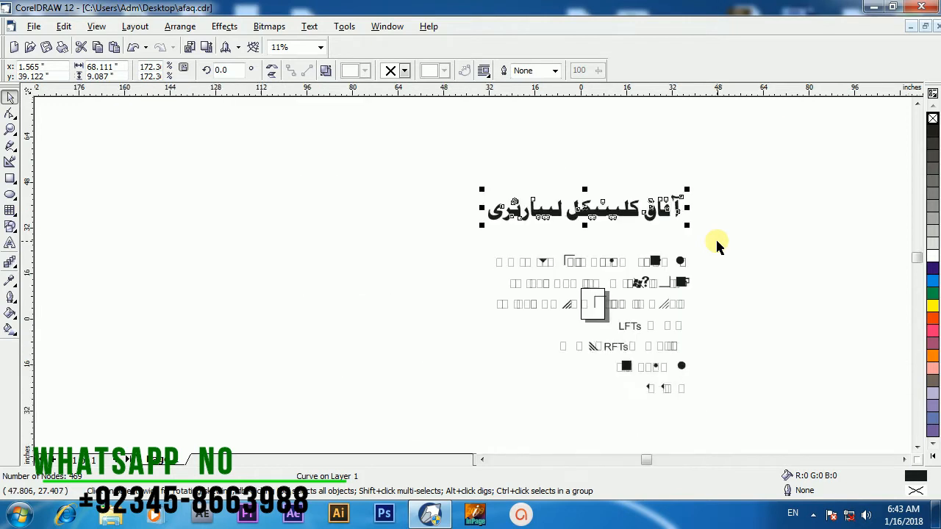
Step: Select the garbled body text objects and save afaq.cdr
drag(741, 241, 457, 428)
click(34, 27)
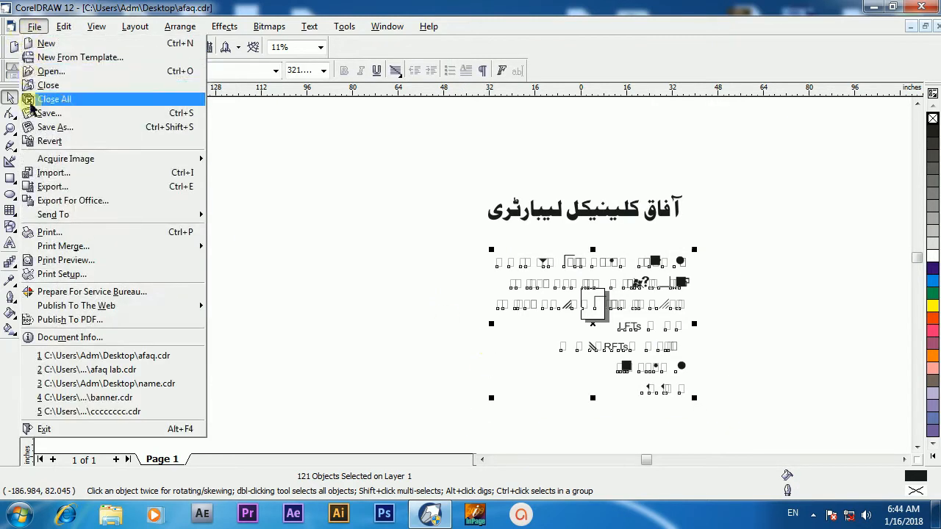
click(59, 114)
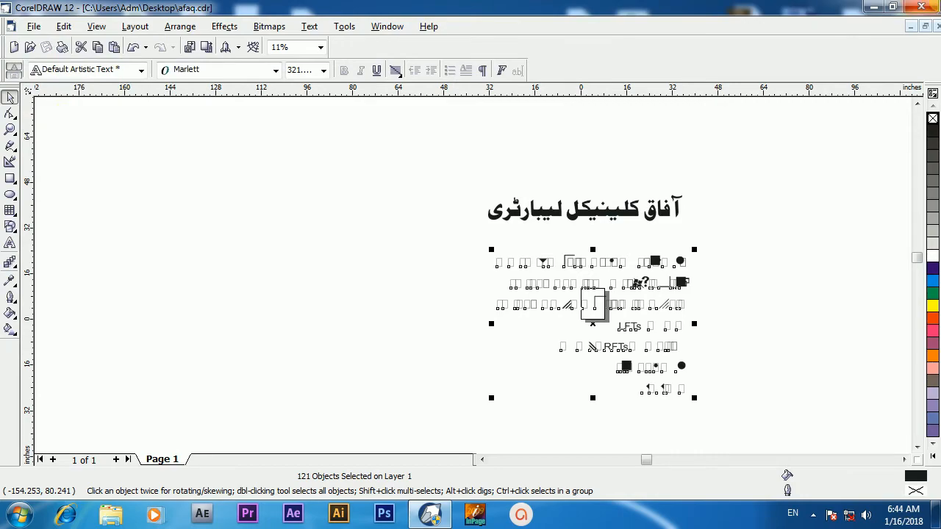
Step: Close CorelDRAW and launch InPage, dismissing its registry error
click(922, 6)
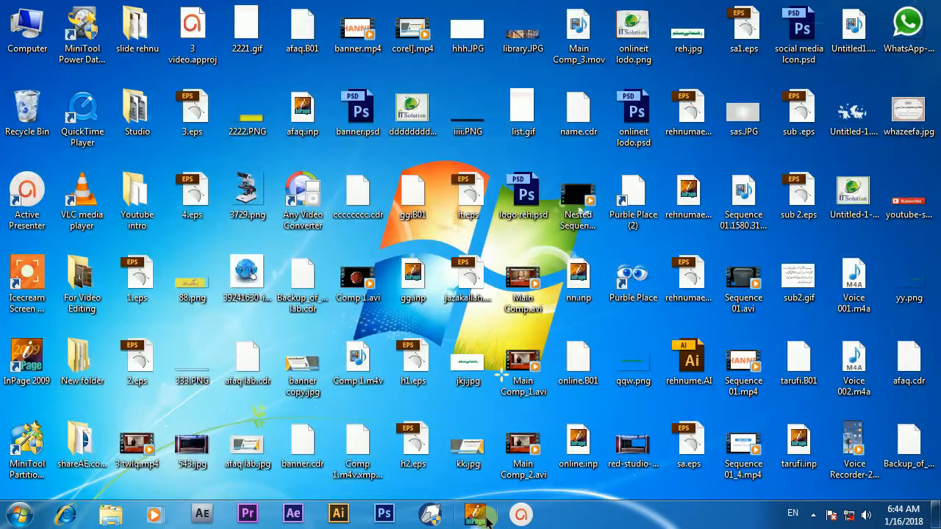
click(487, 519)
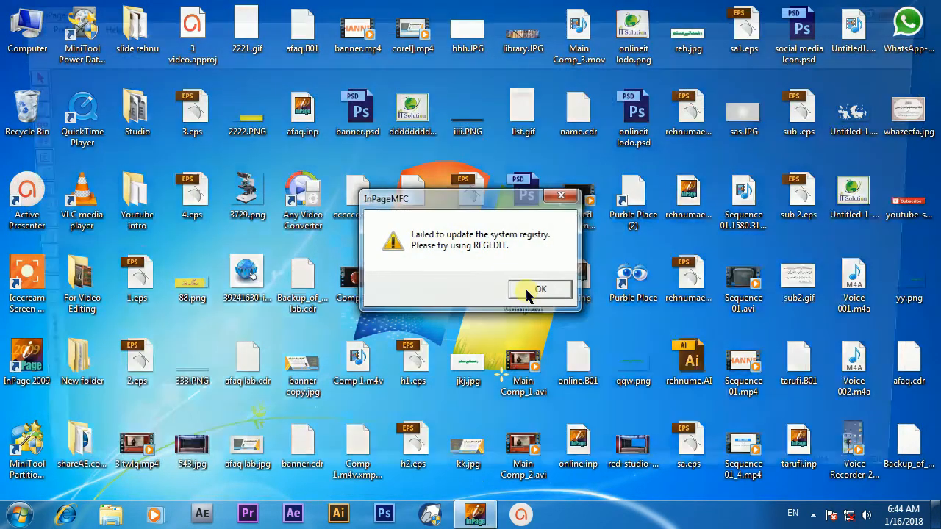
click(531, 289)
Step: Relaunch CorelDRAW and open afaq.cdr from the recently used files
click(432, 514)
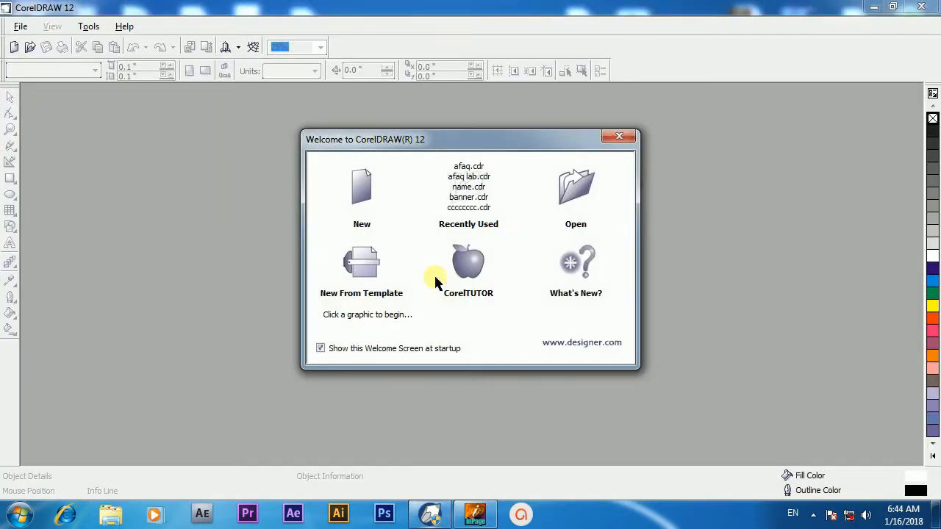
click(468, 166)
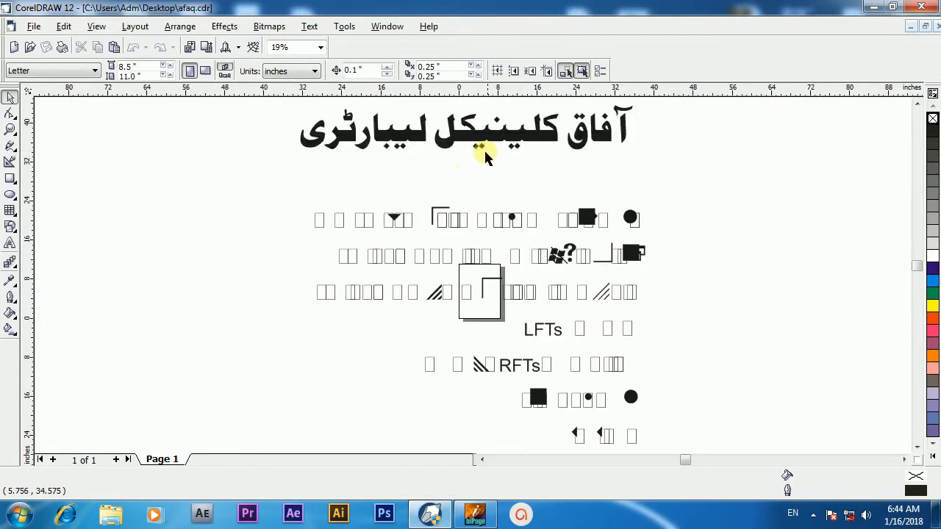
Step: Select the heading and the body text objects to inspect what type of objects they are
click(489, 142)
drag(494, 139, 524, 166)
click(710, 184)
drag(711, 185, 270, 422)
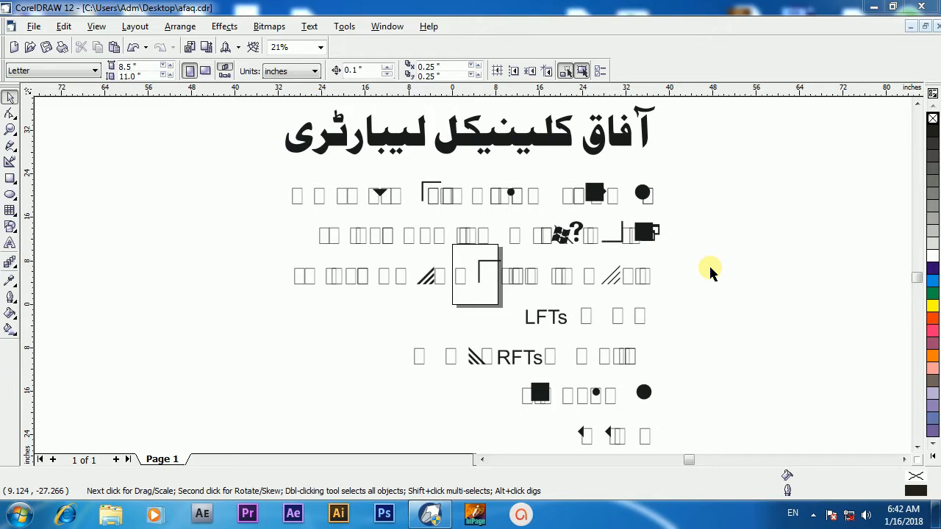
Step: Select and nudge the heading curve slightly, and undo the last change
click(337, 141)
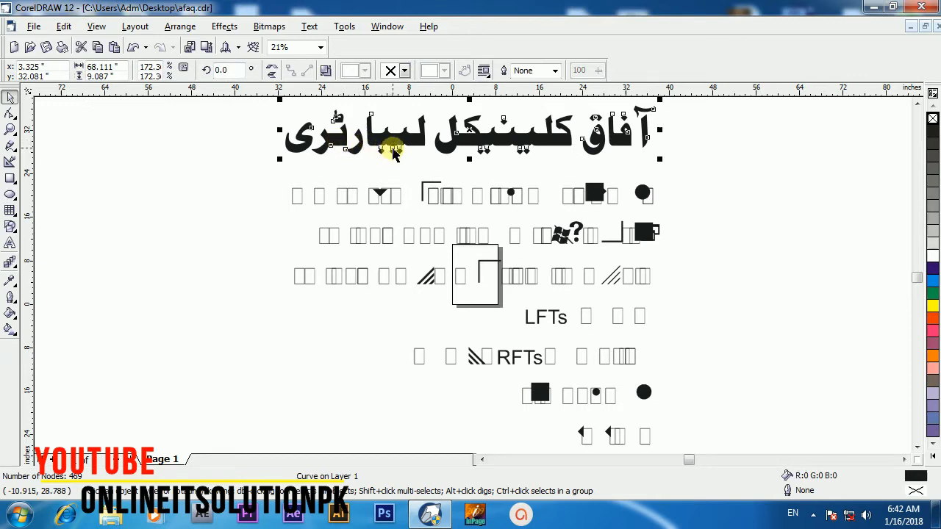
mouse_move(389, 145)
mouse_down()
mouse_move(416, 144)
mouse_move(389, 150)
mouse_up()
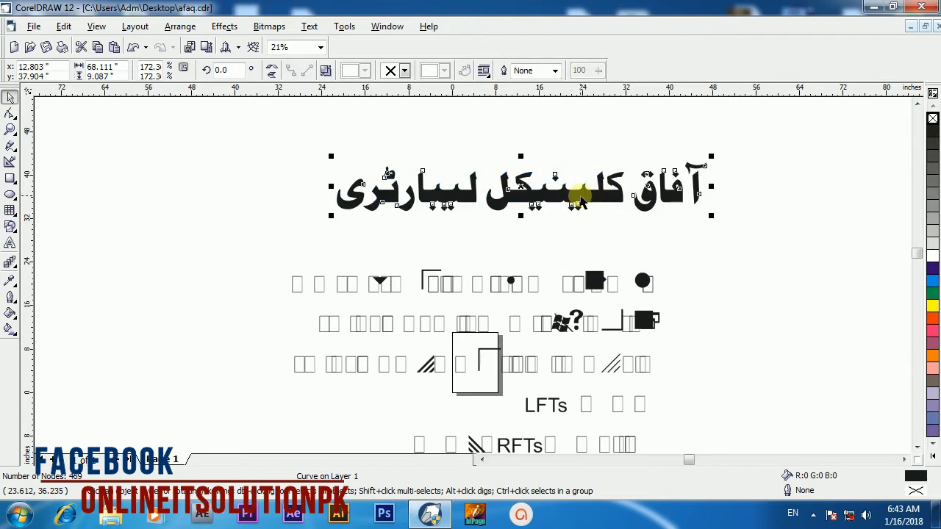
drag(580, 197, 498, 193)
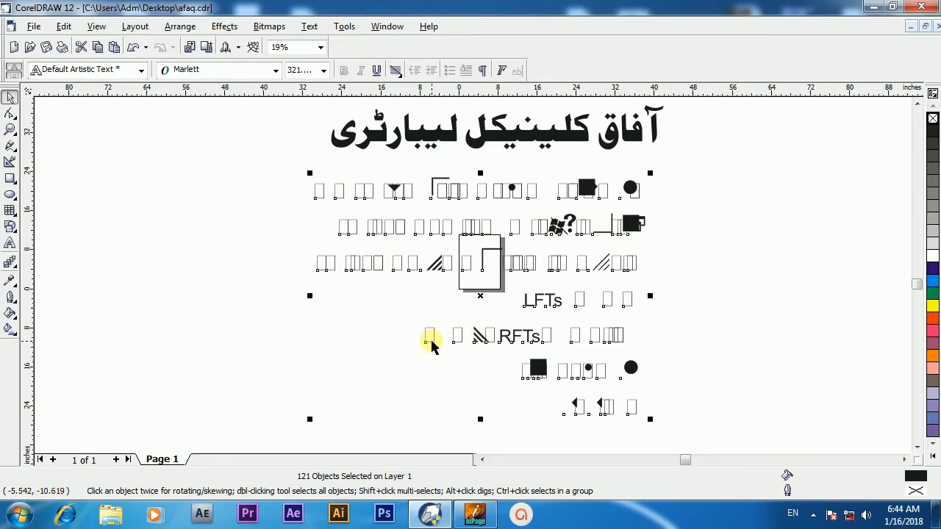
key(ctrl+z)
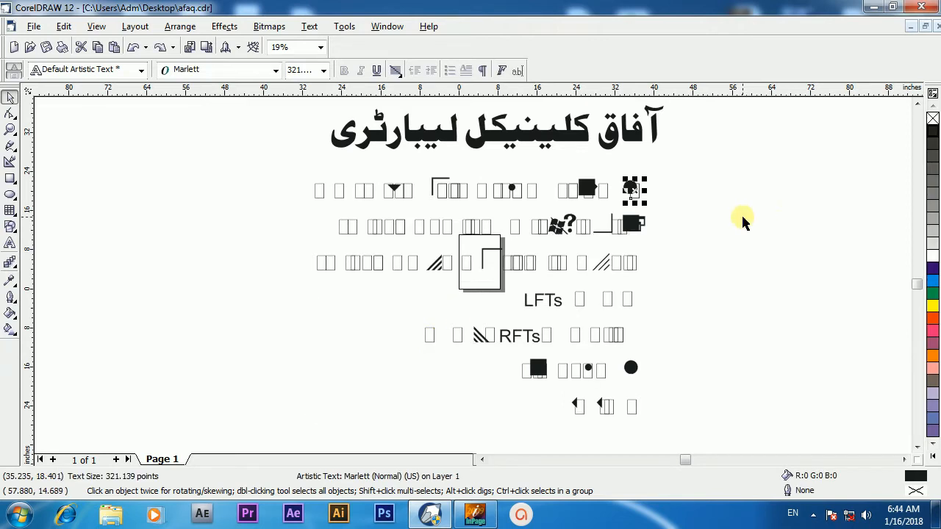
Step: Open afaq lab.cdr from the recent files list and bring its window into view
click(34, 27)
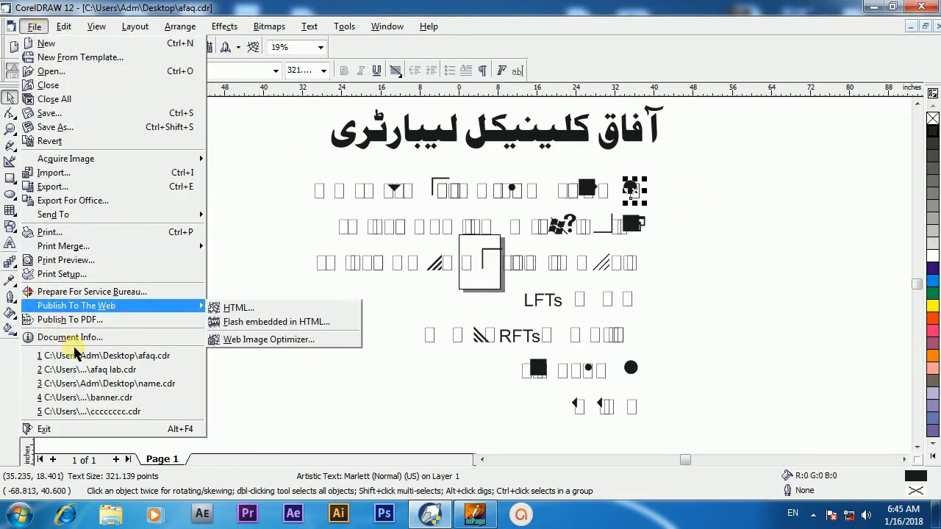
click(117, 370)
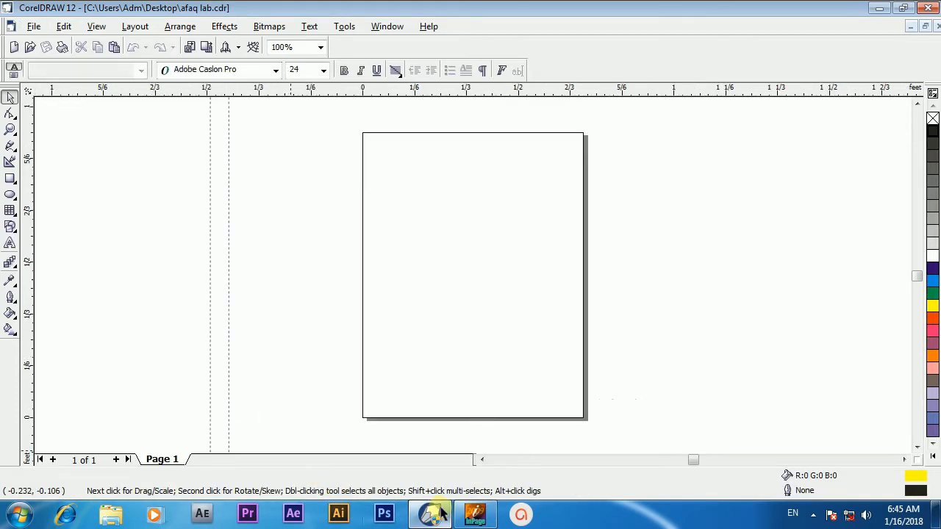
click(474, 514)
click(926, 7)
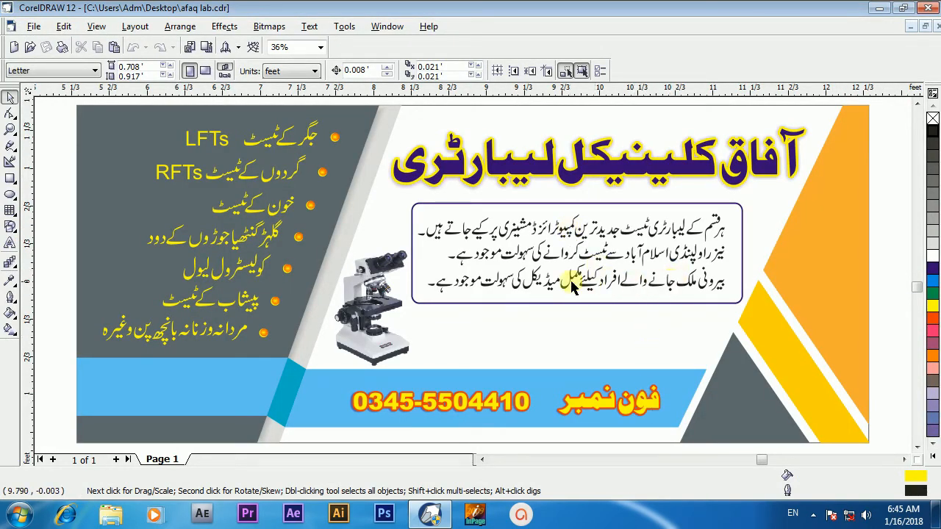
Step: Select the body text group and the heading in afaq lab.cdr to inspect their object types
click(616, 234)
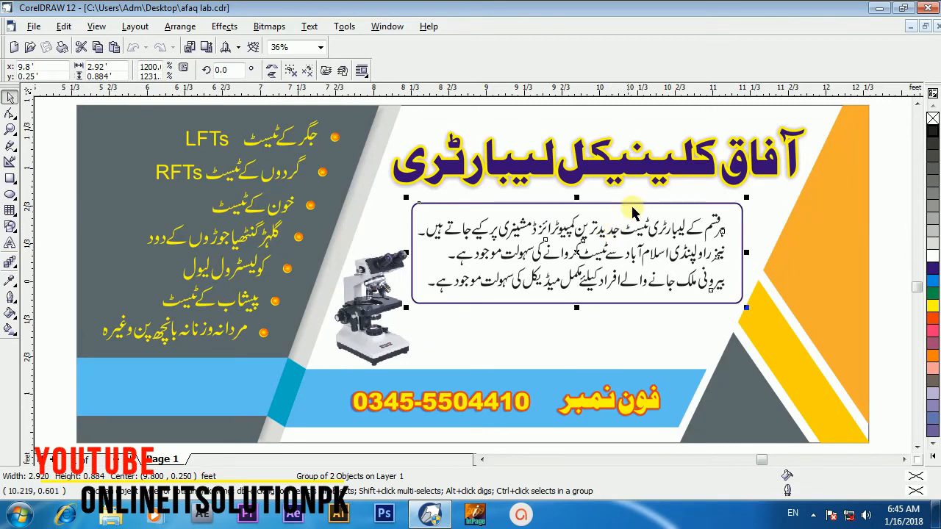
click(641, 175)
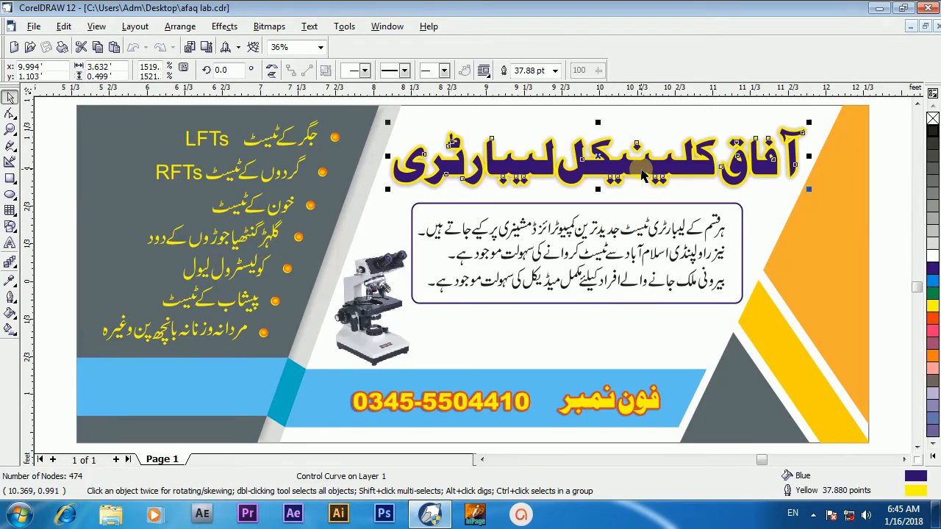